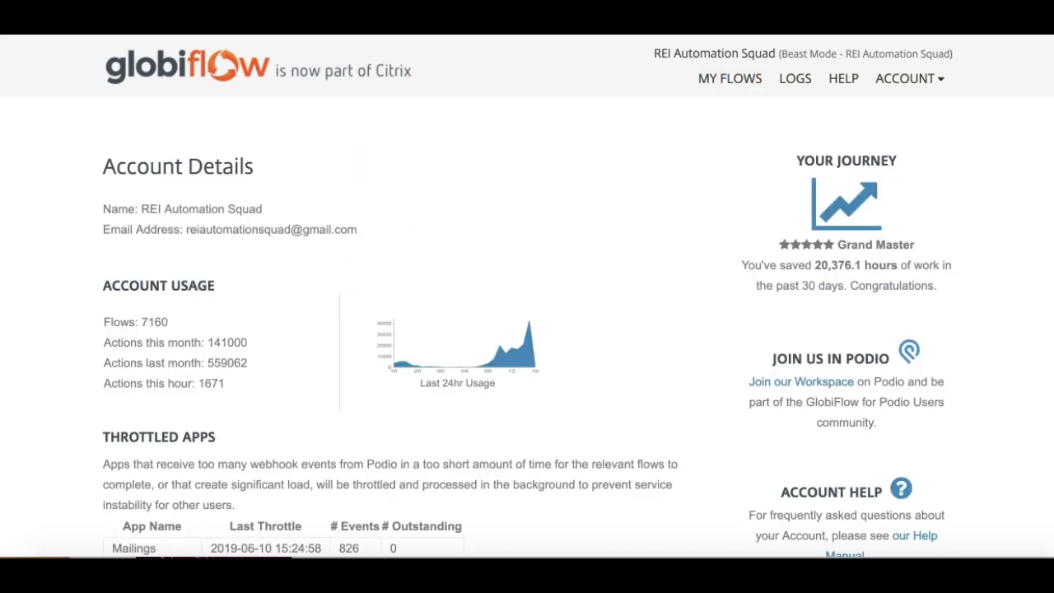
# Review the GlobiFlow account details, from account usage through the SMTP server and integrations sections
pyautogui.scroll(-6, 459, 244)
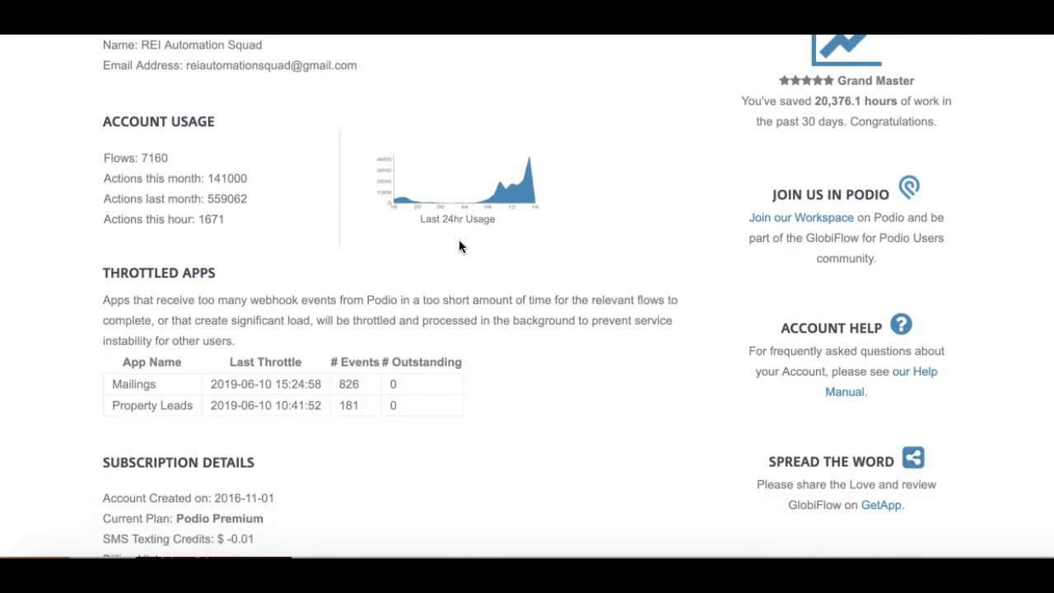
pyautogui.scroll(-7, 459, 247)
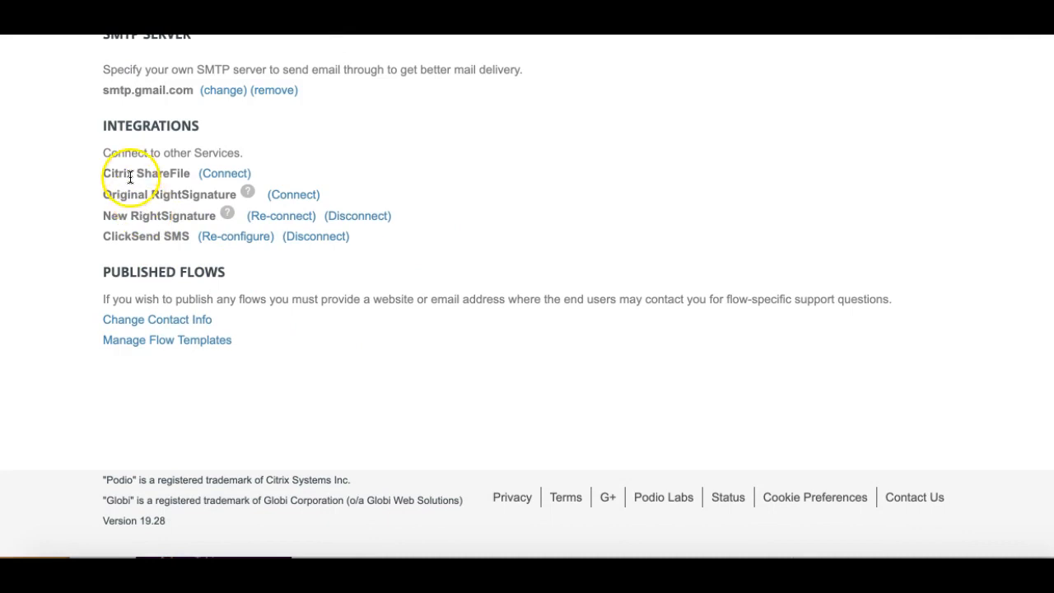
pyautogui.scroll(2, 147, 238)
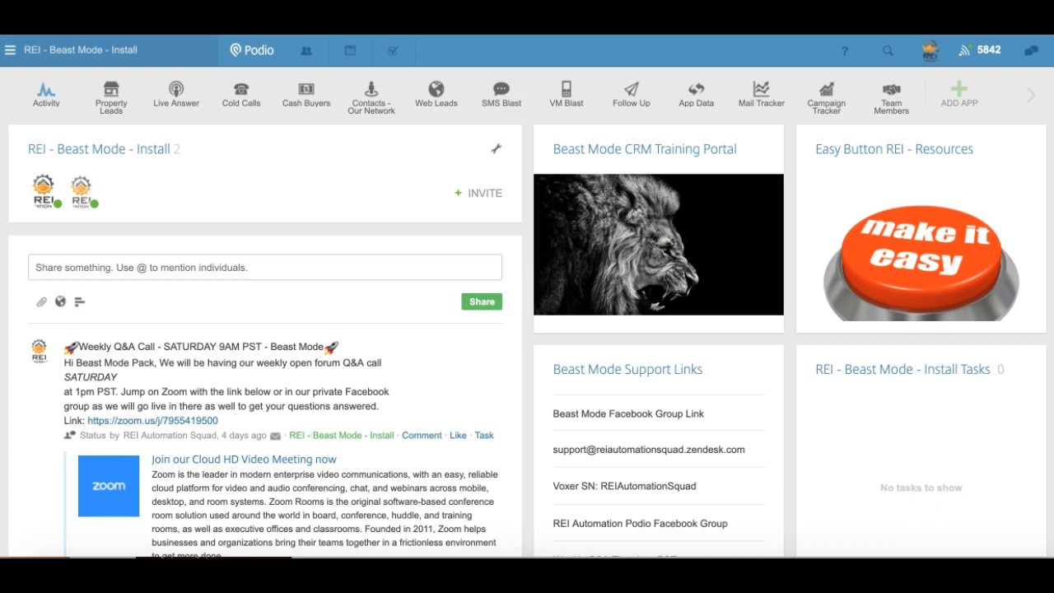
pyautogui.click(161, 49)
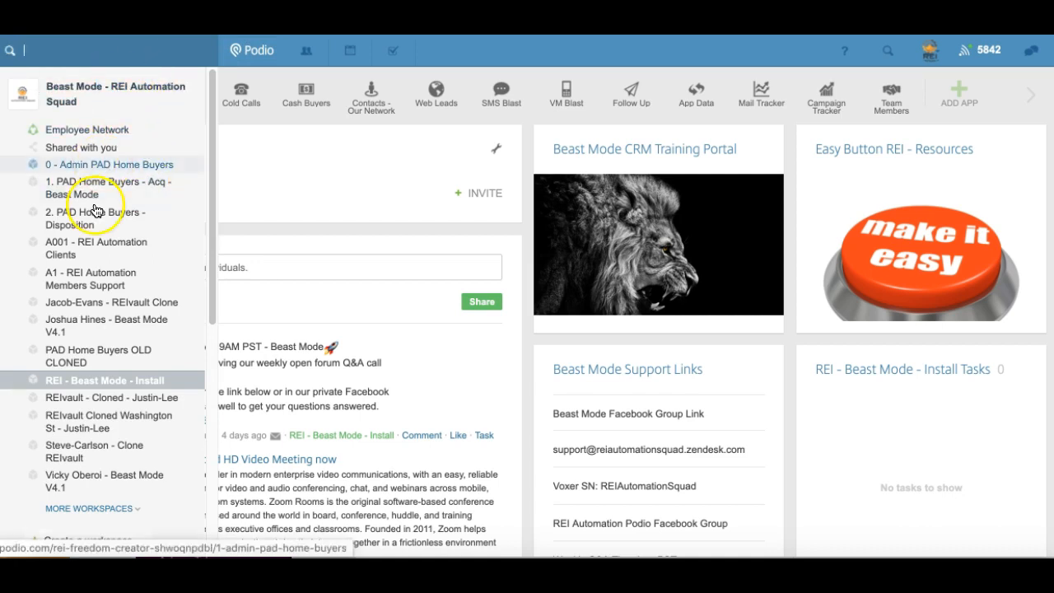
pyautogui.click(238, 200)
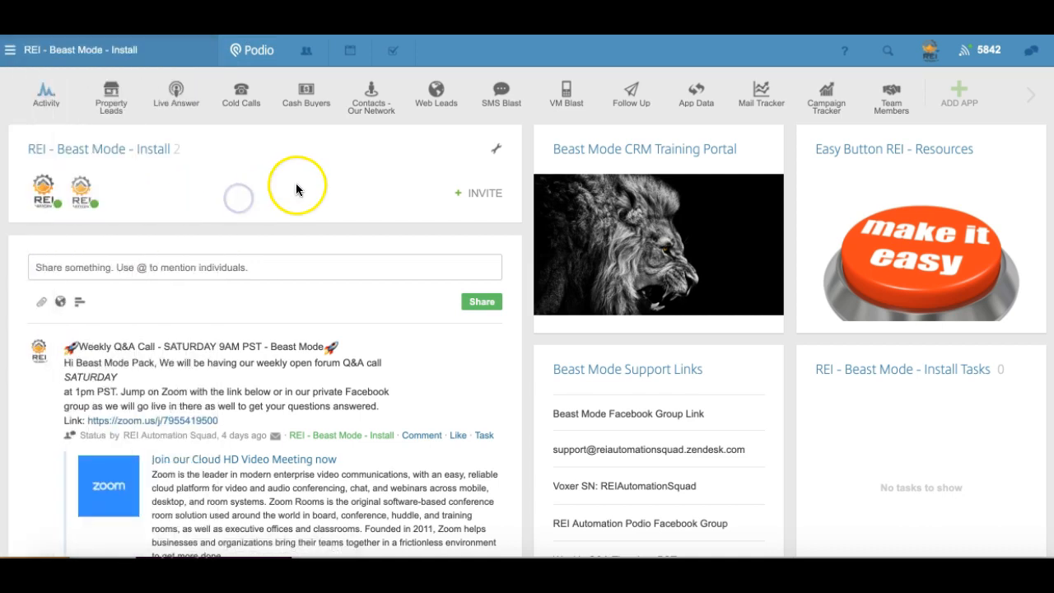
# Create another Podio organization named test with a company size of 1-10 employees
pyautogui.click(925, 55)
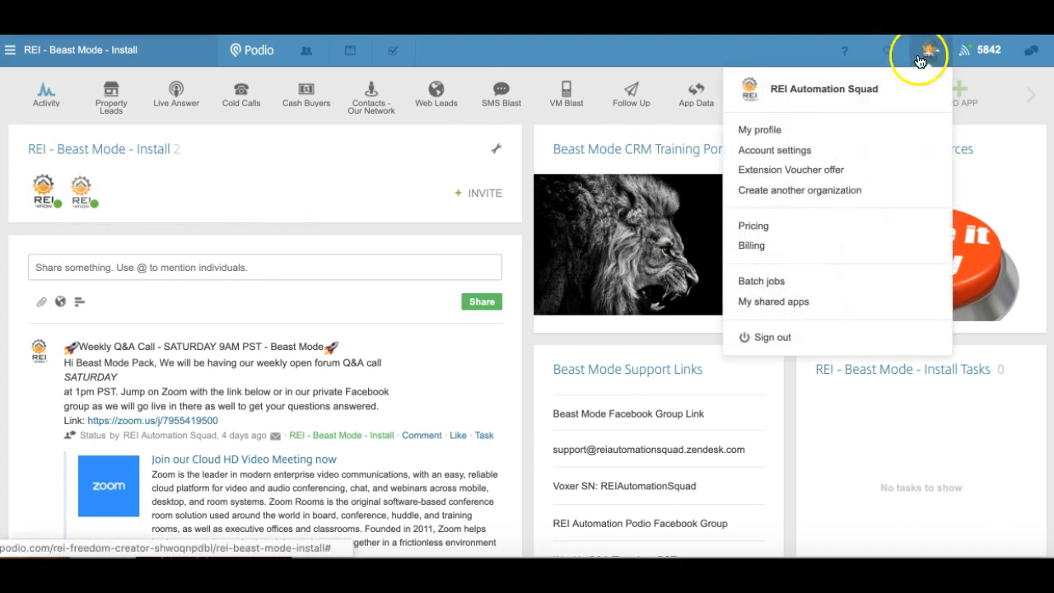
pyautogui.click(783, 191)
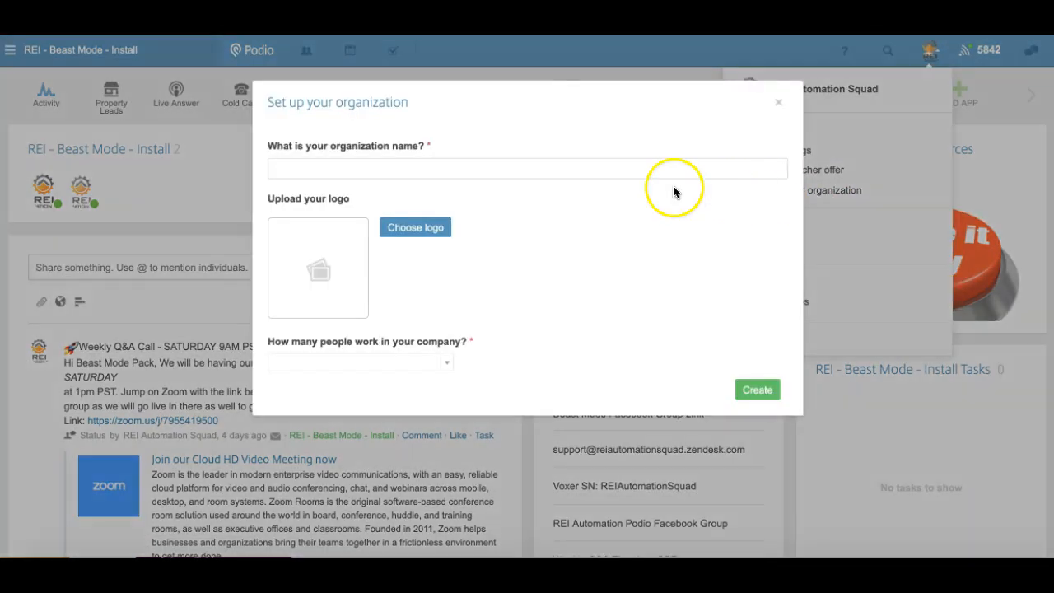
pyautogui.click(587, 170)
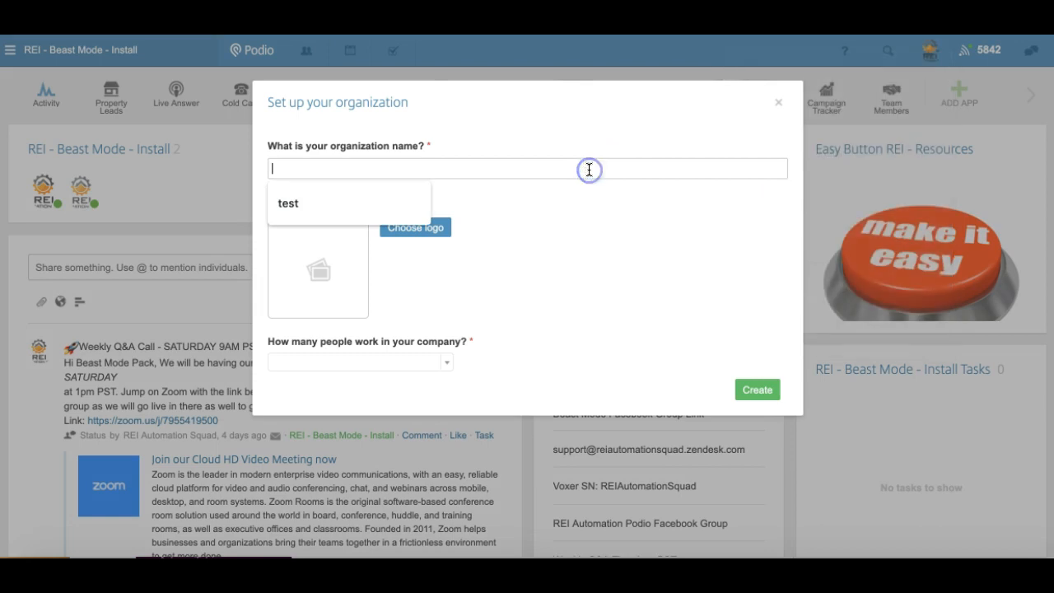
pyautogui.click(296, 204)
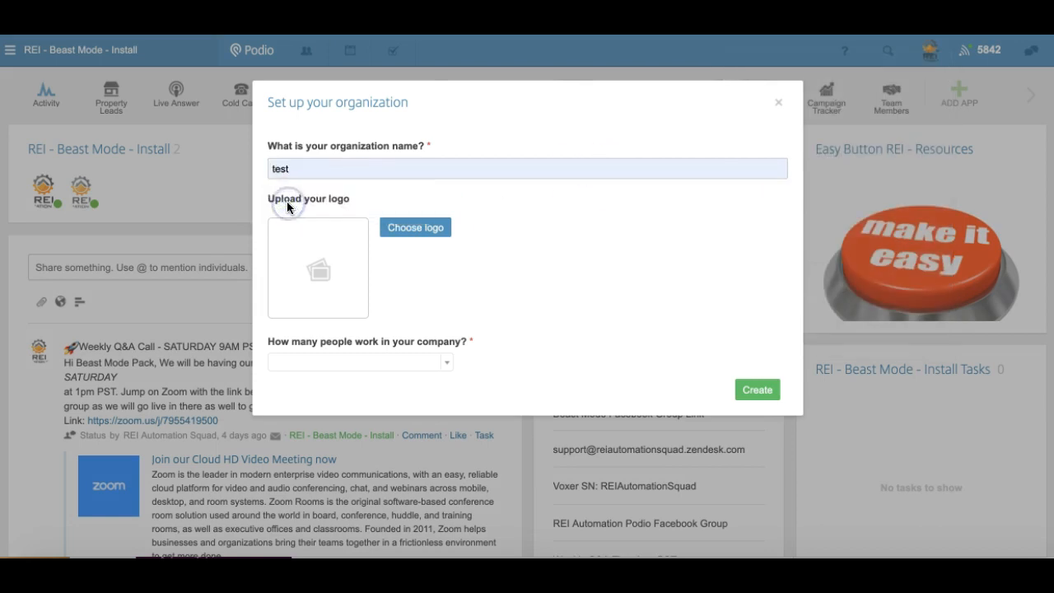
pyautogui.click(449, 363)
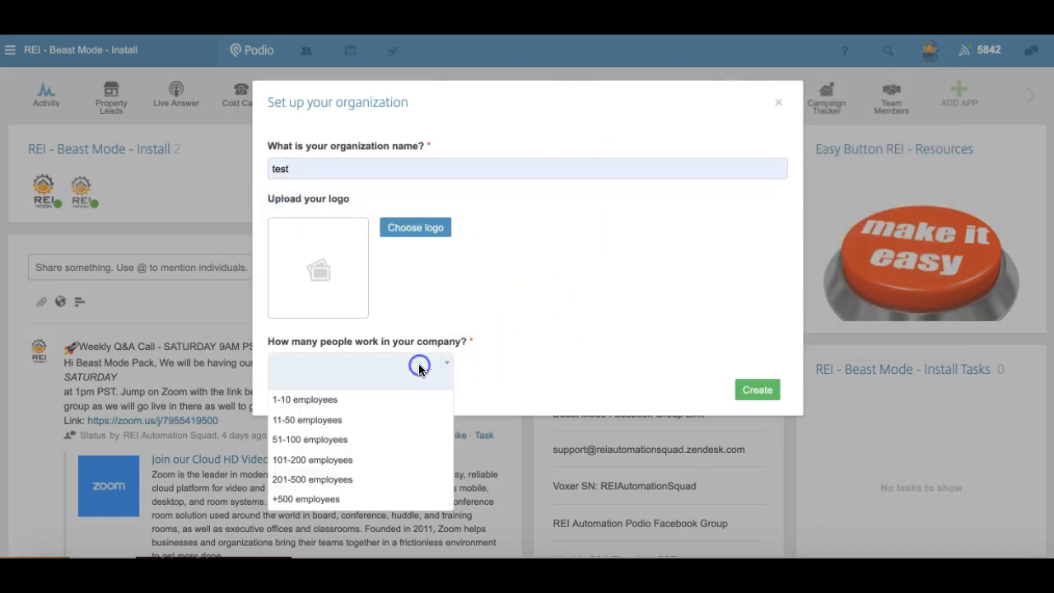
pyautogui.click(391, 398)
pyautogui.click(756, 389)
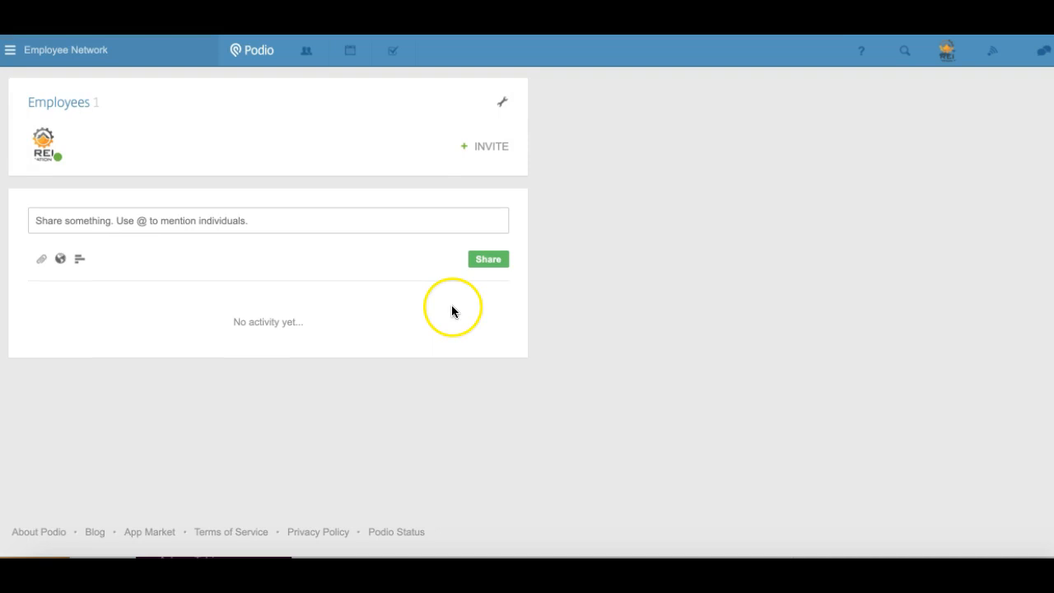
# Create a workspace named test in the test organization and skip inviting co-workers
pyautogui.click(160, 58)
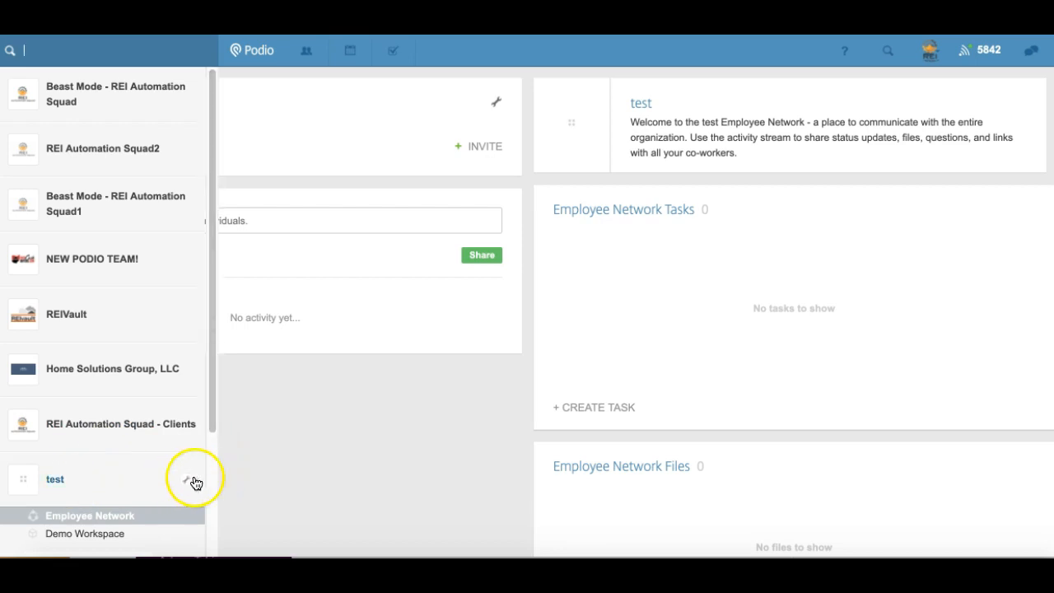
pyautogui.click(187, 480)
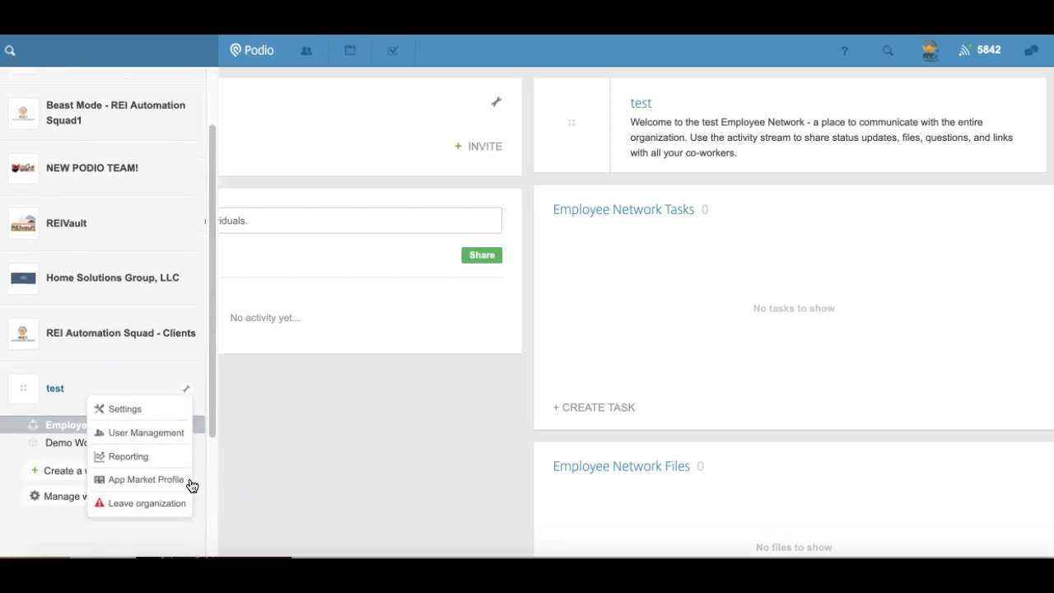
pyautogui.click(45, 472)
pyautogui.click(477, 169)
pyautogui.click(474, 200)
pyautogui.click(686, 264)
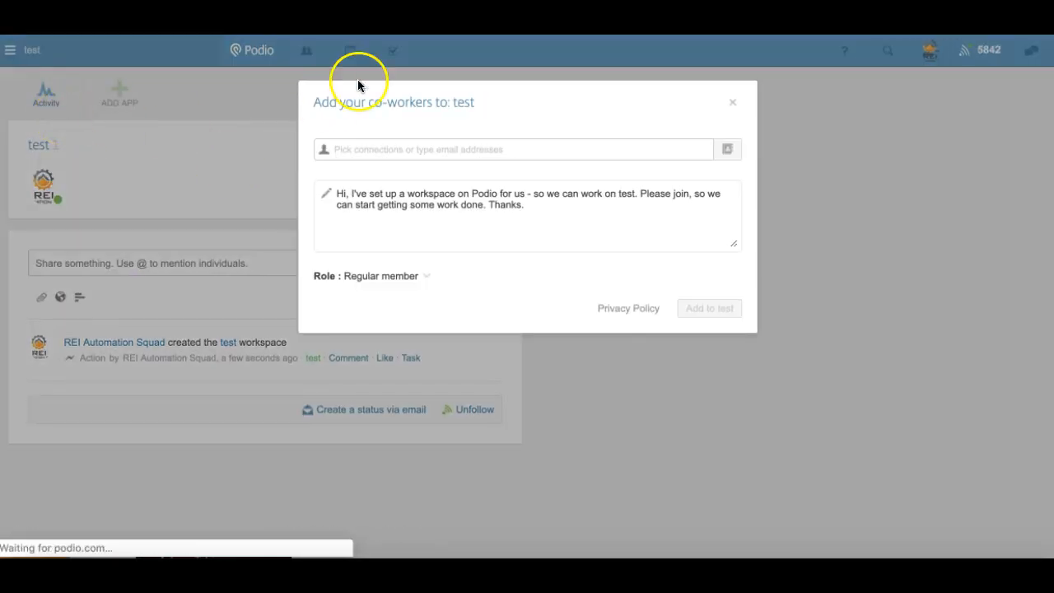
pyautogui.click(731, 101)
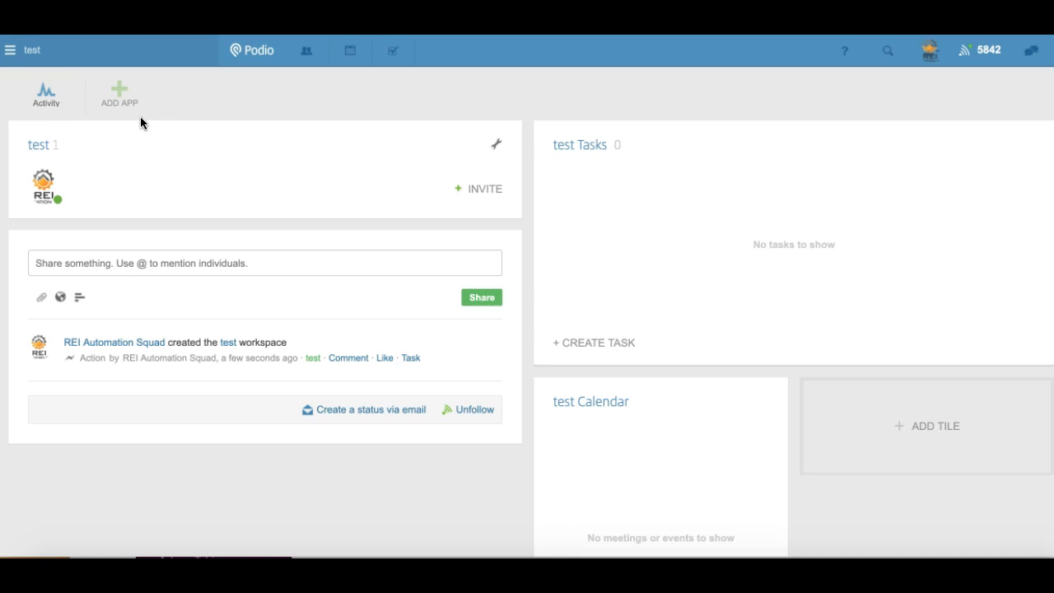
# Add a custom app of the Standard type with app name test and item name test, and finish its default template
pyautogui.click(112, 114)
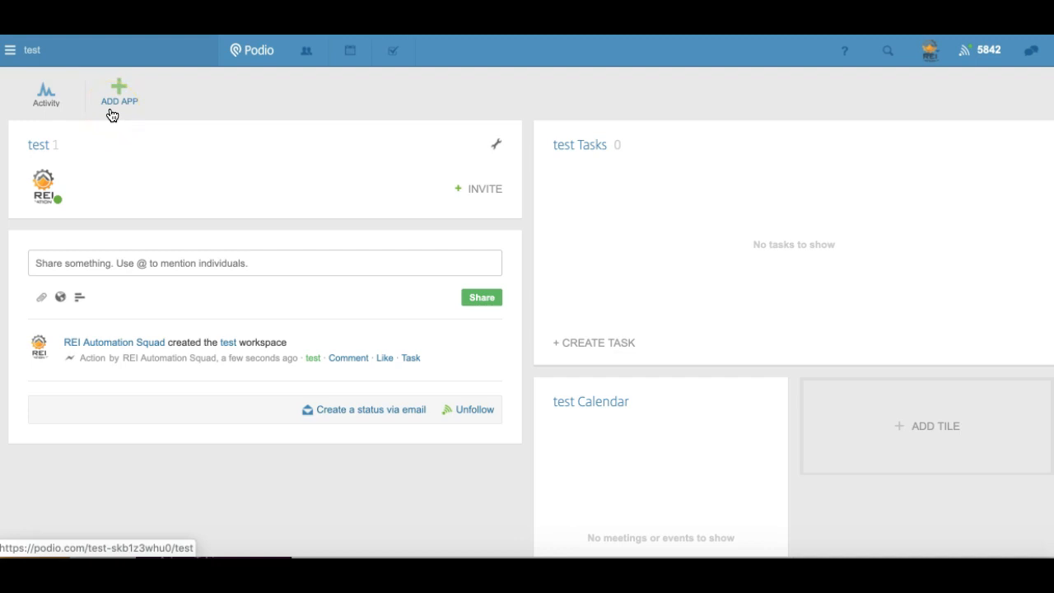
pyautogui.click(112, 115)
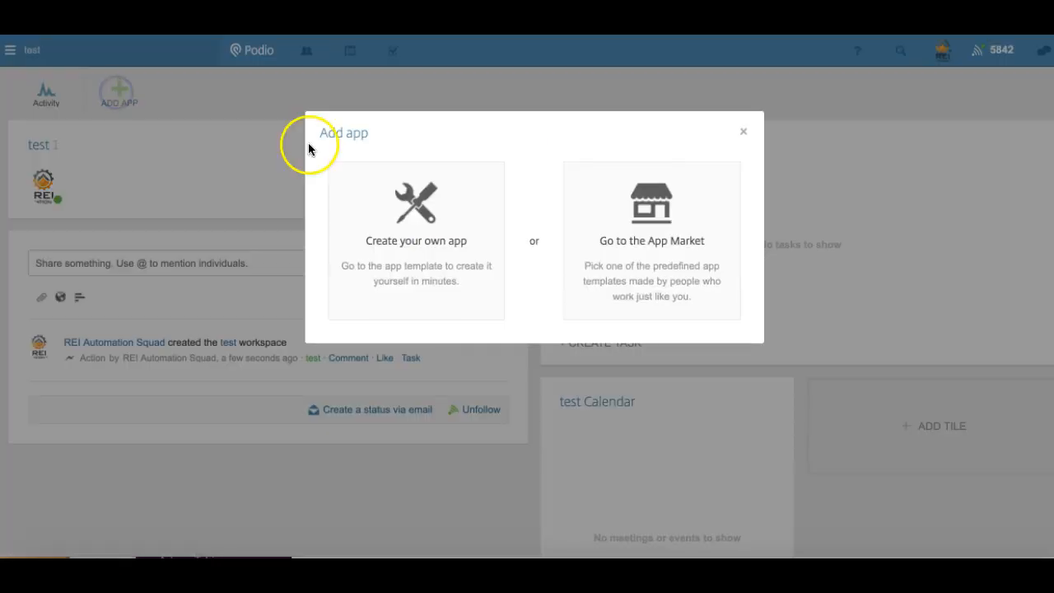
pyautogui.click(442, 273)
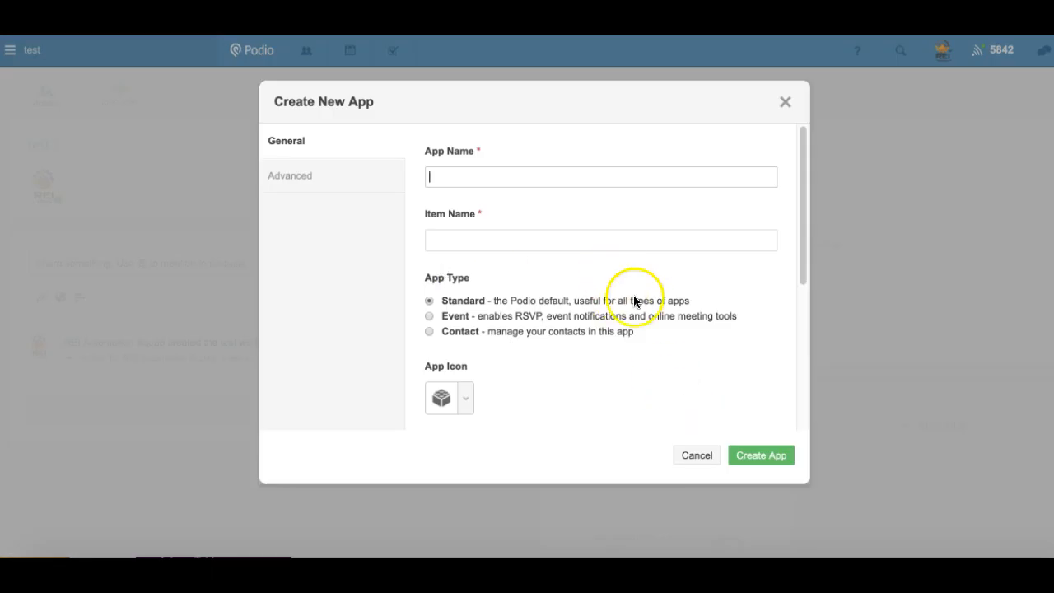
pyautogui.click(561, 187)
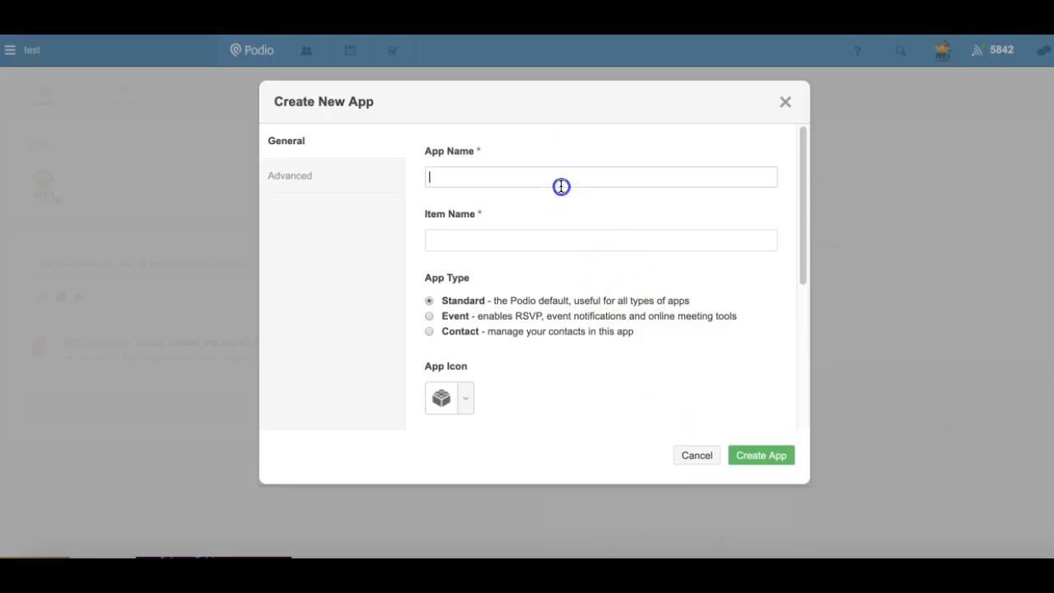
pyautogui.write('test')
pyautogui.click(621, 231)
pyautogui.write('test')
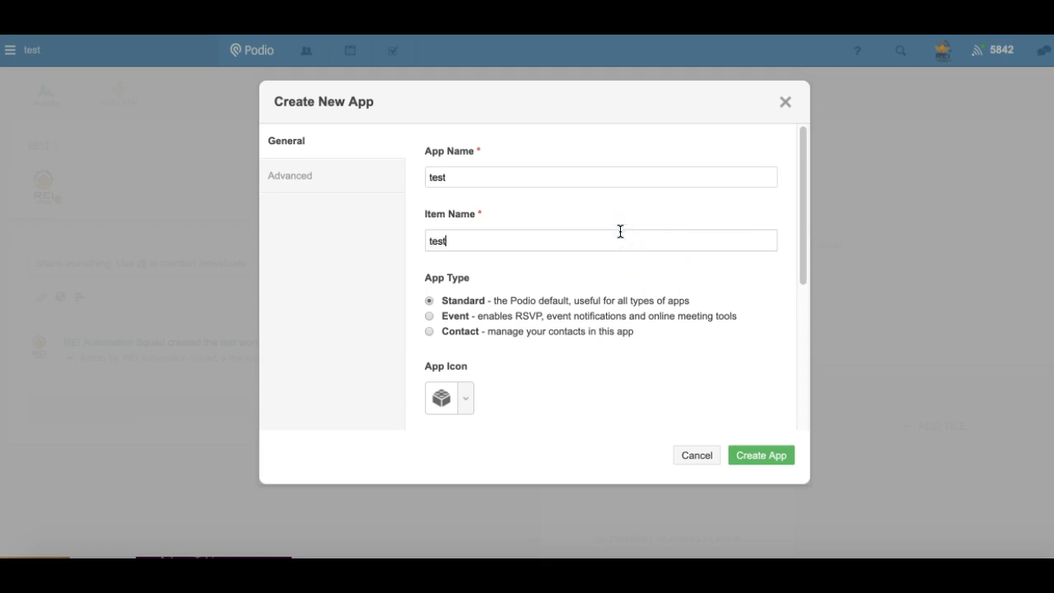
pyautogui.click(746, 457)
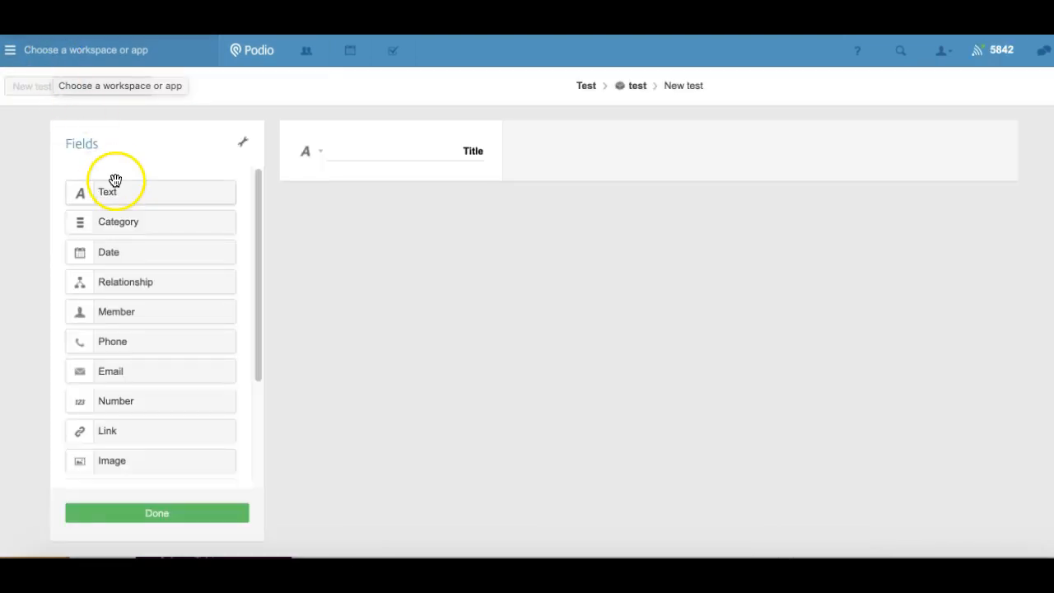
pyautogui.click(128, 506)
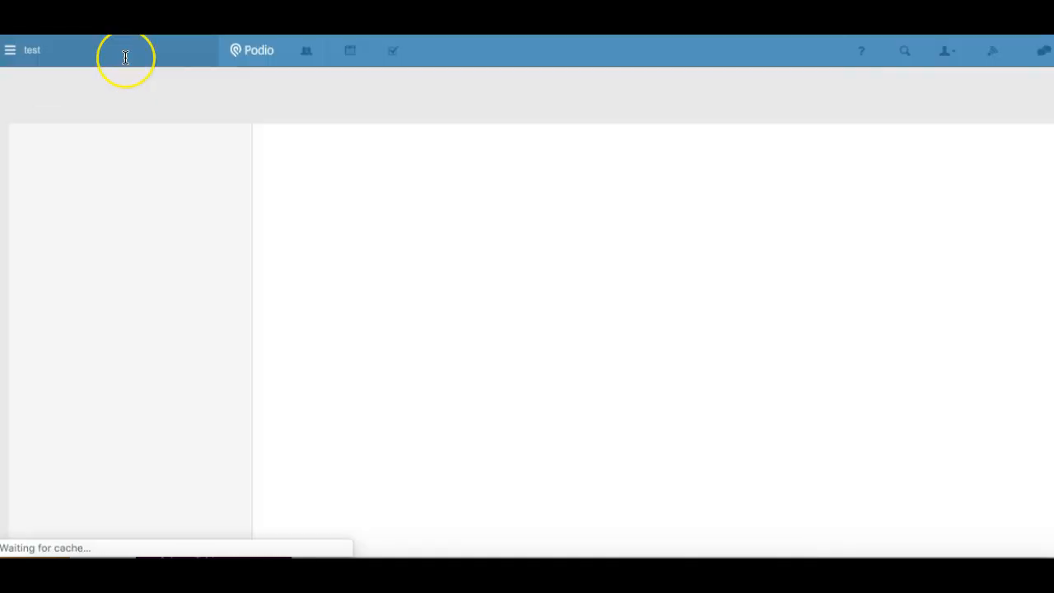
# Open the upgrade page of the test organization and examine the Basic, Plus and Premium plans
pyautogui.click(125, 57)
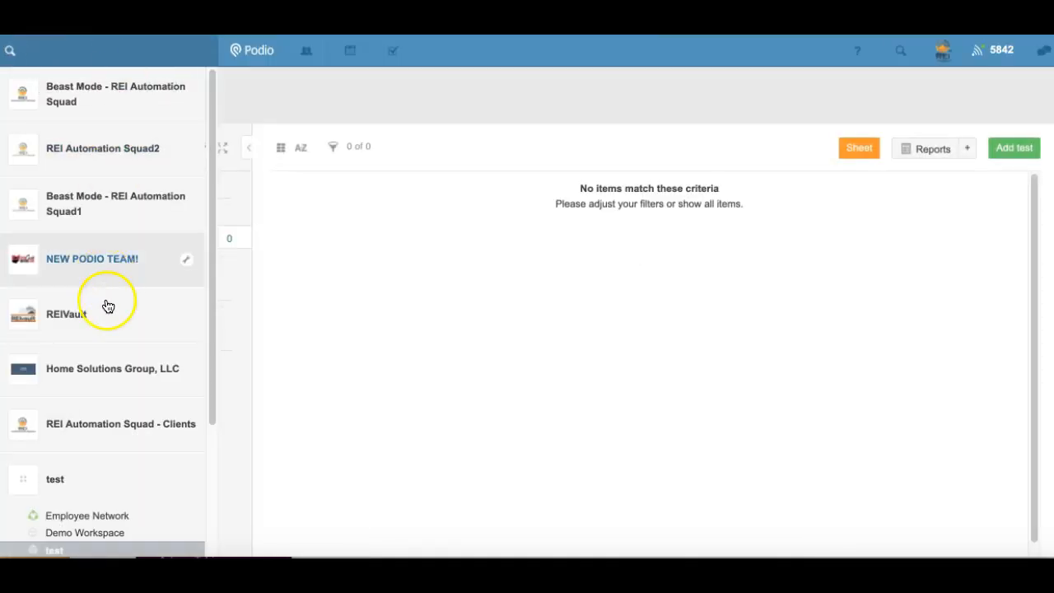
pyautogui.scroll(-3, 105, 350)
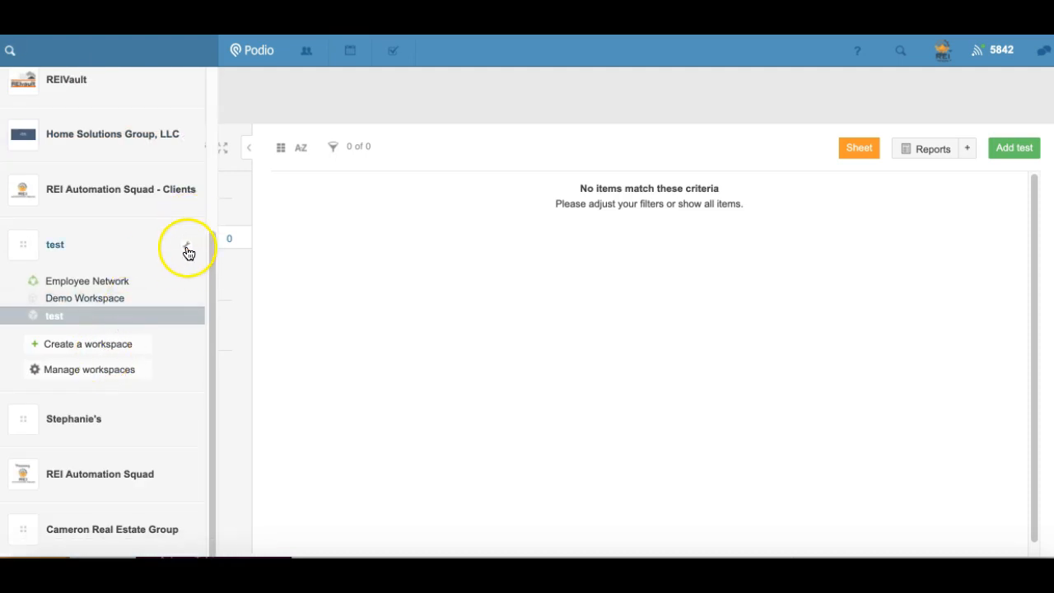
pyautogui.click(187, 249)
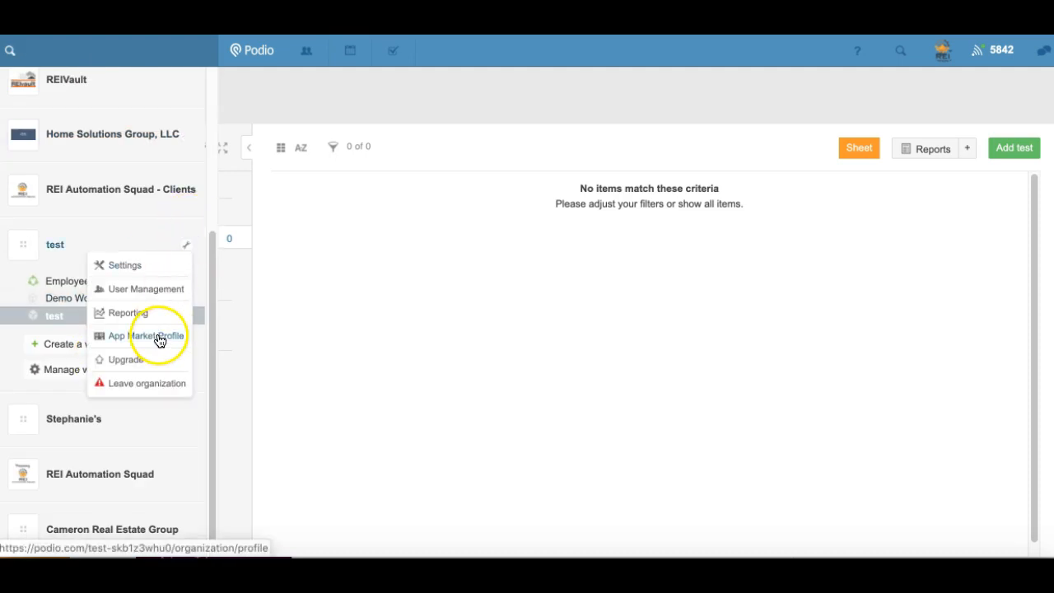
pyautogui.click(151, 362)
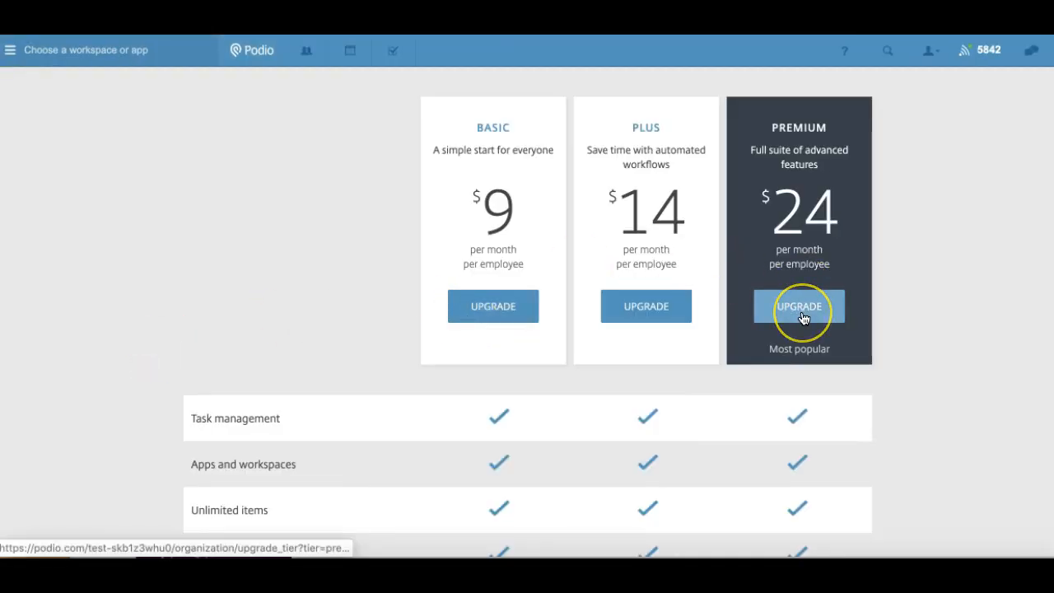
pyautogui.scroll(-6, 803, 313)
pyautogui.scroll(-5, 804, 319)
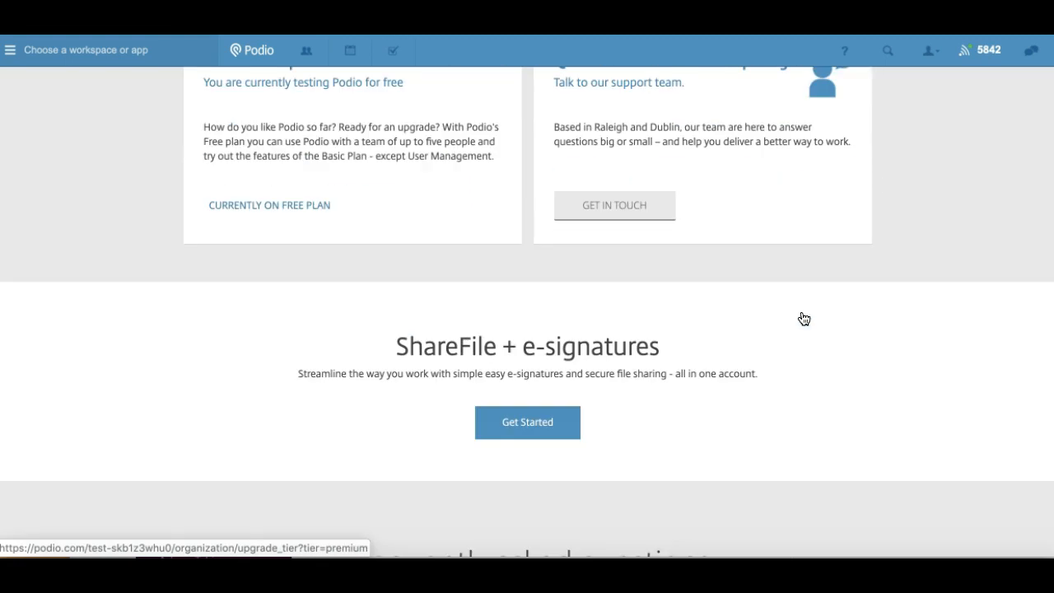
pyautogui.scroll(1, 654, 239)
pyautogui.scroll(10, 655, 239)
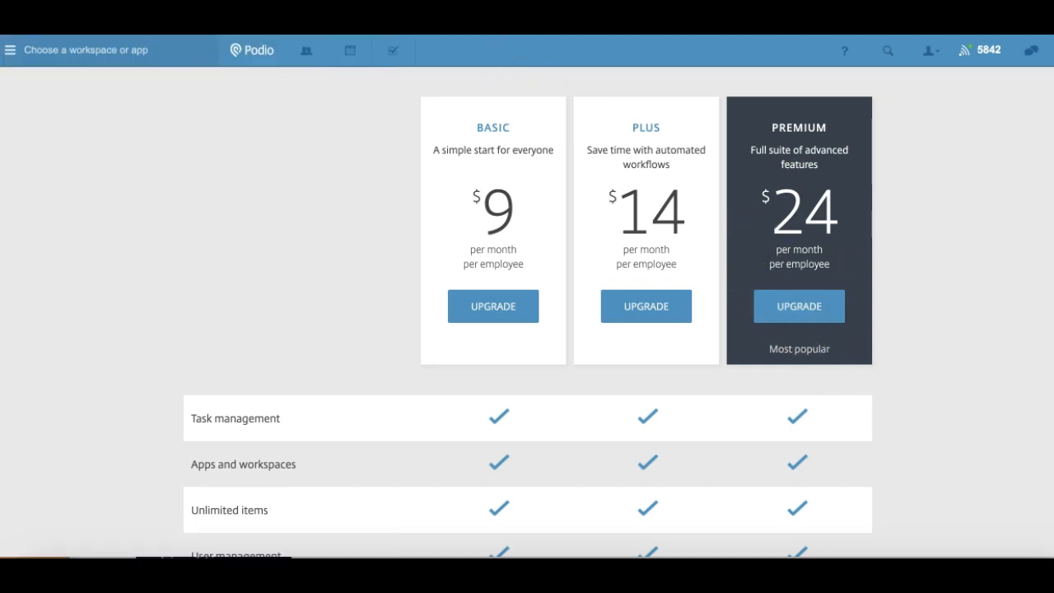
# Open the test workspace of the test organization
pyautogui.click(165, 51)
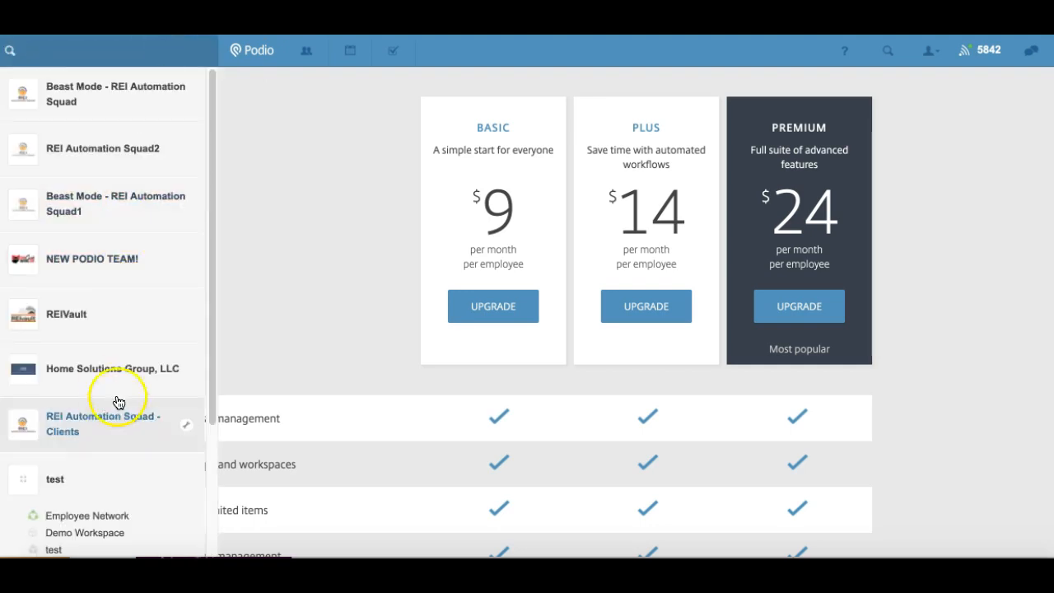
pyautogui.scroll(-3, 118, 404)
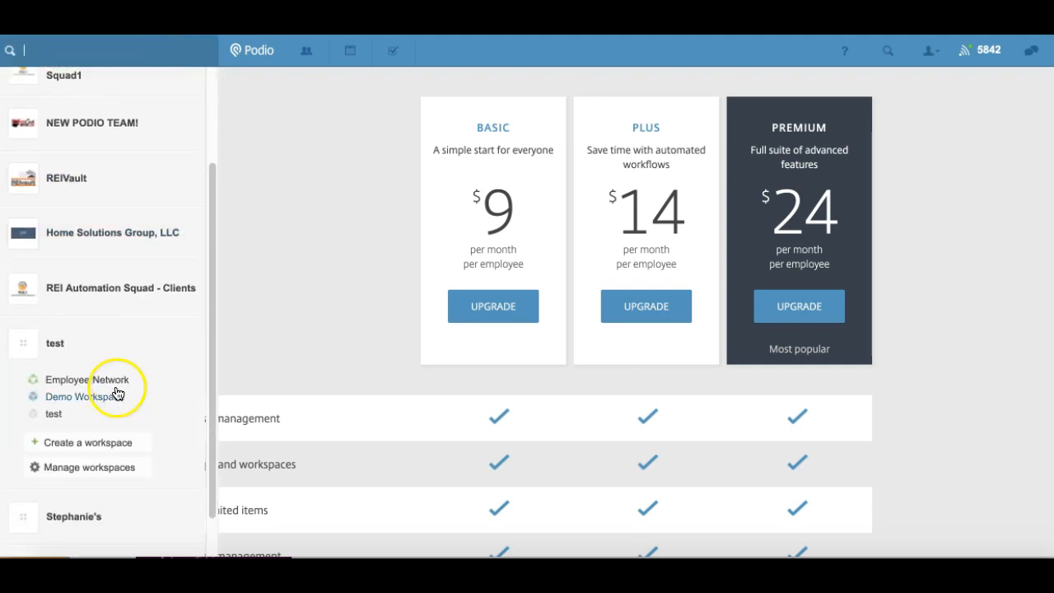
pyautogui.click(53, 420)
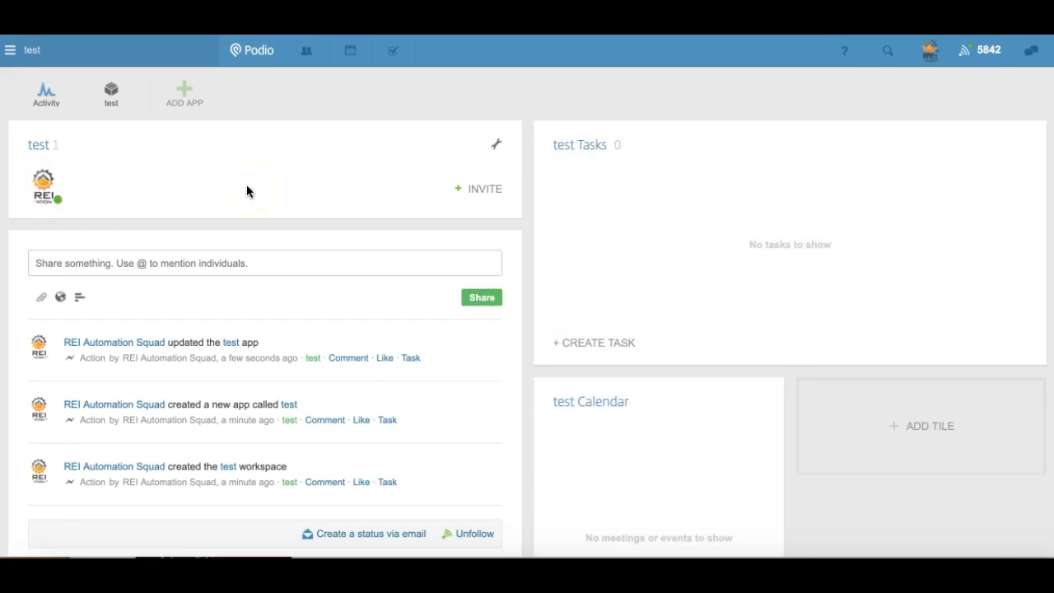
pyautogui.click(47, 182)
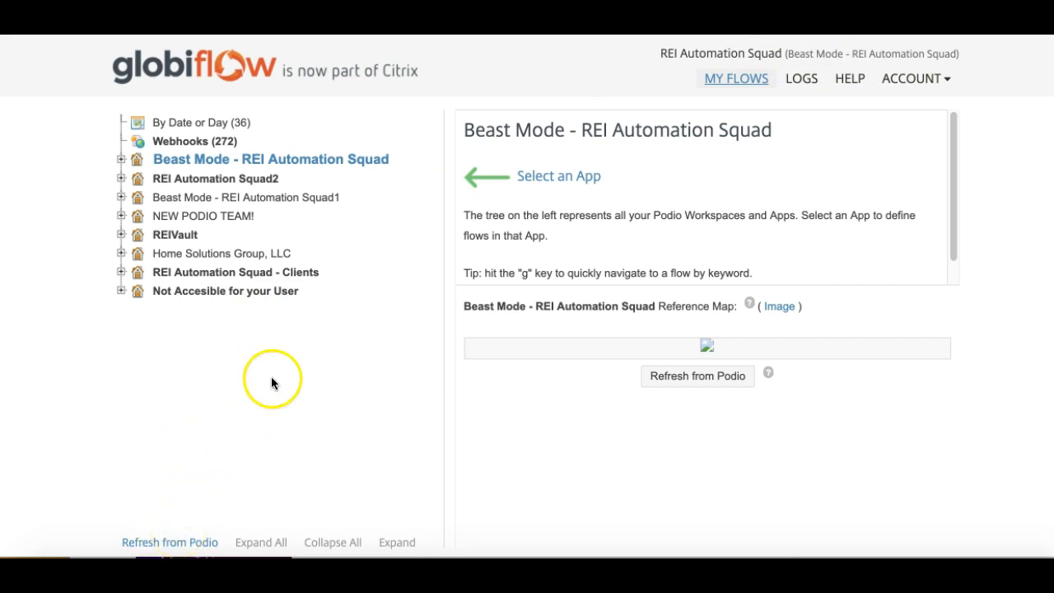
# Open the account details in GlobiFlow and view the SMTP server section
pyautogui.click(912, 79)
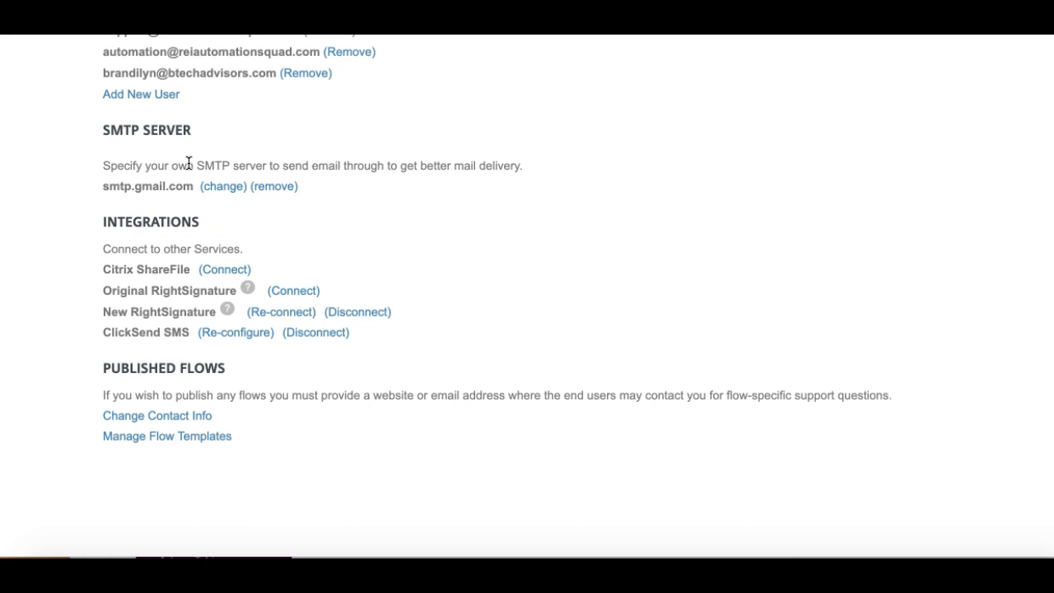
pyautogui.click(156, 156)
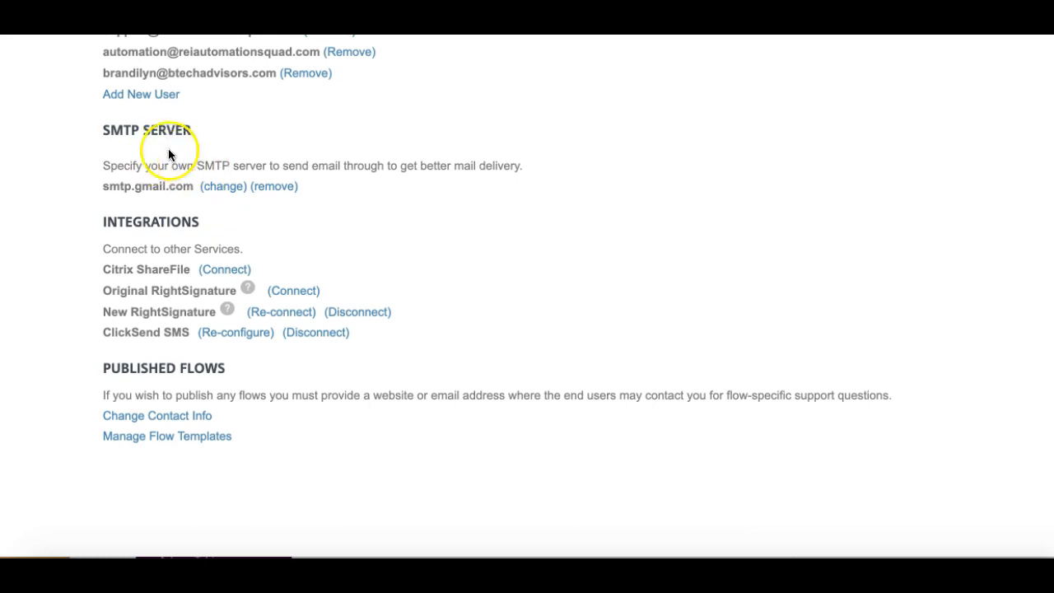